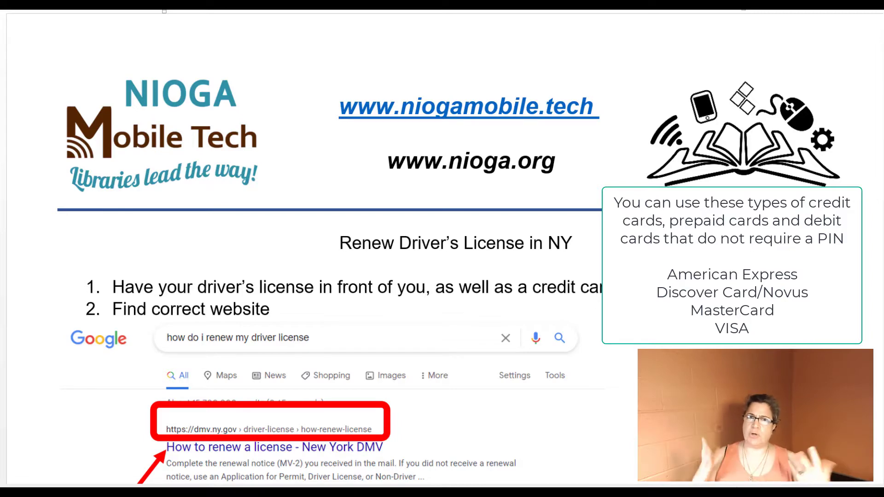
# Read the driver's license renewal handout from the preparation advice through finding the correct website, its link and the start of the instructions.
pyautogui.scroll(-5, 637, 266)
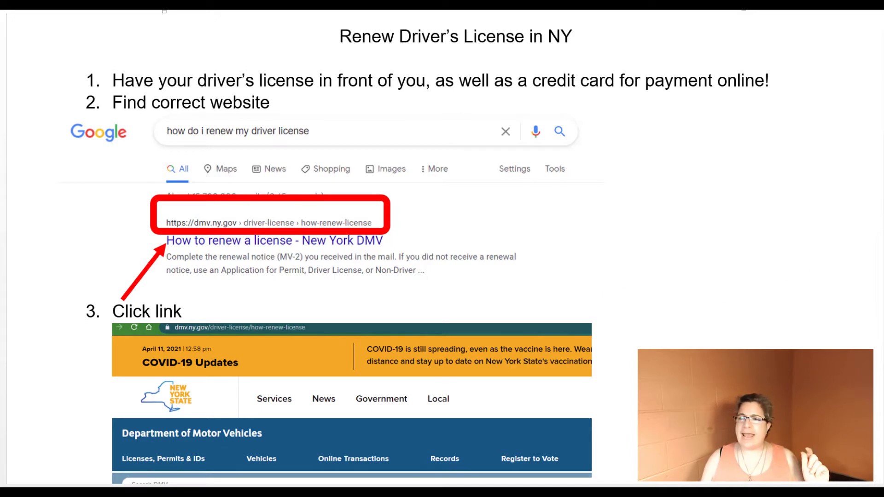
pyautogui.scroll(-2, 764, 207)
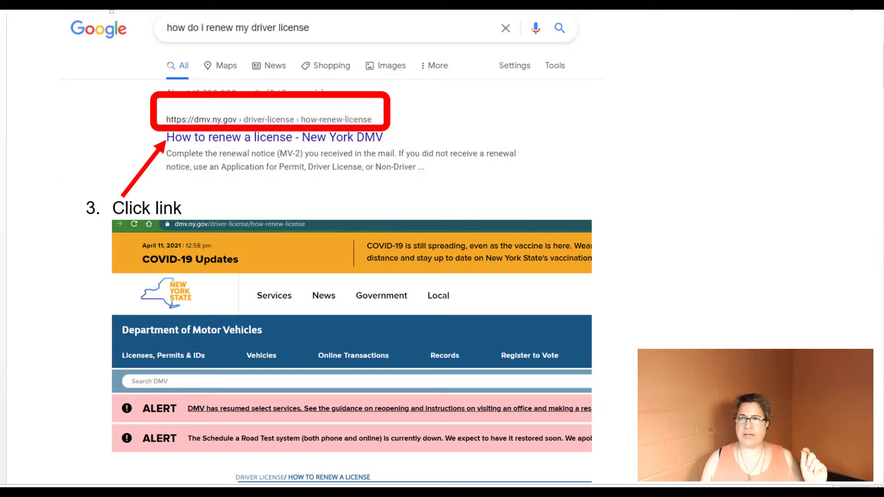
pyautogui.scroll(-3, 352, 249)
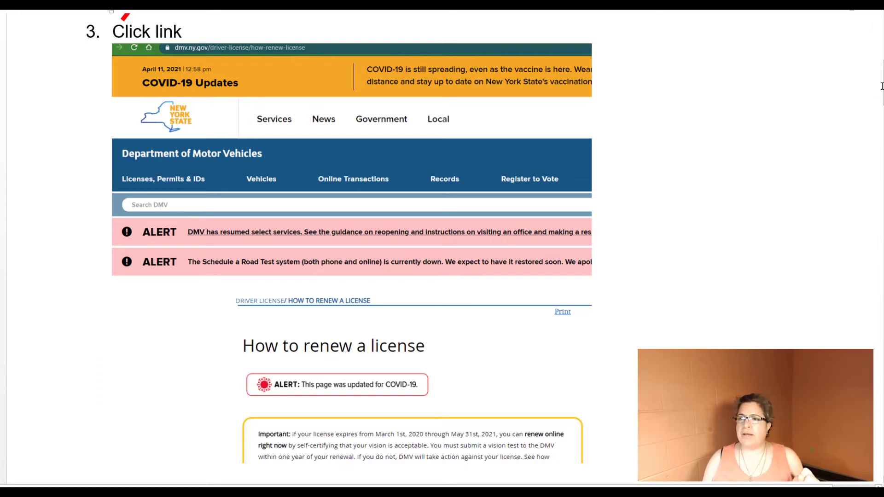
pyautogui.scroll(-3, 352, 231)
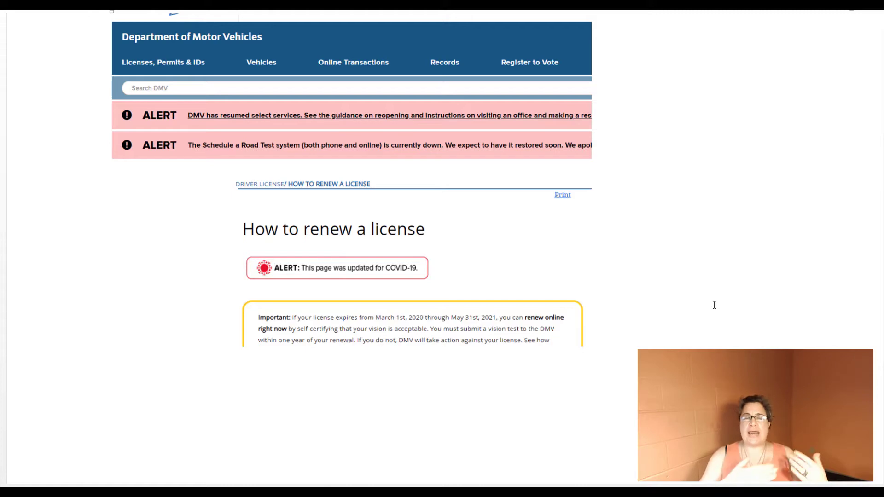
pyautogui.scroll(4, 714, 305)
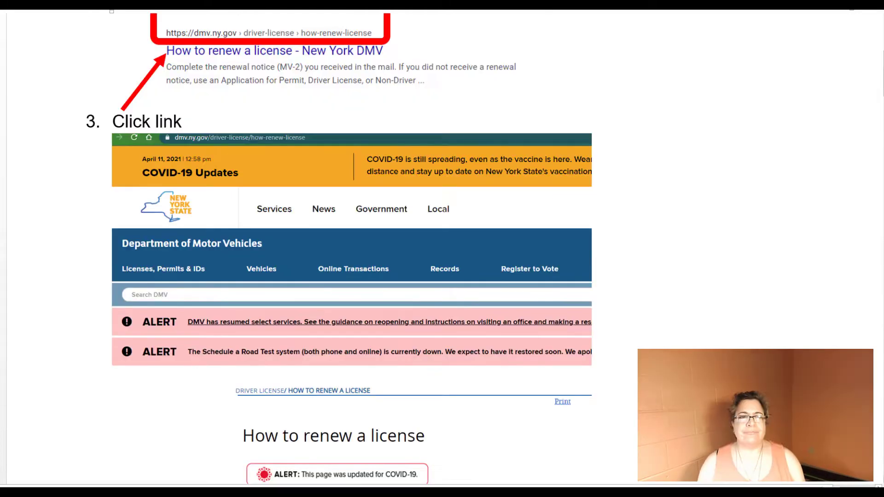
pyautogui.scroll(-4, 608, 253)
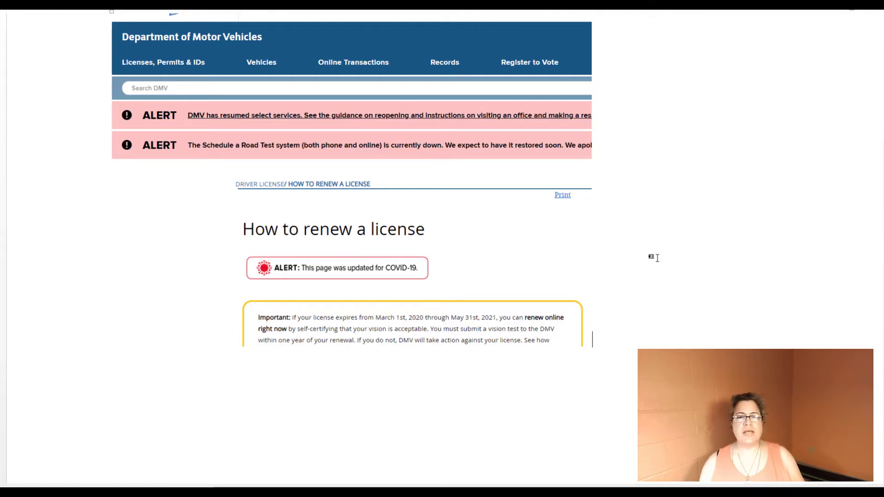
pyautogui.scroll(-5, 626, 295)
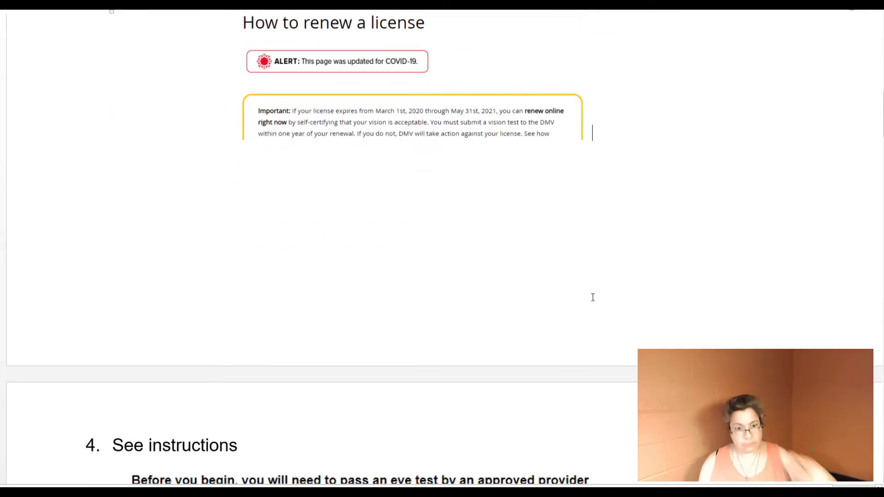
pyautogui.scroll(-7, 612, 293)
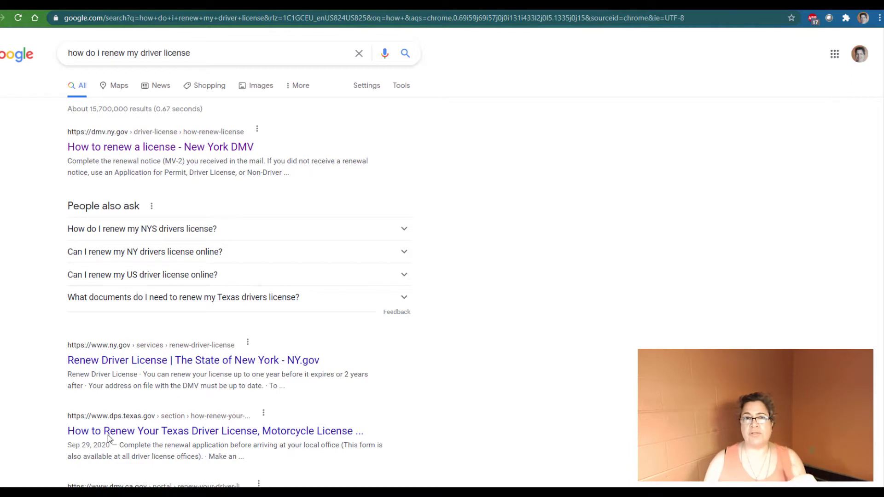
# In the browser's search results, open "How to renew a license - New York DMV" and review the online renewal requirements.
pyautogui.click(166, 147)
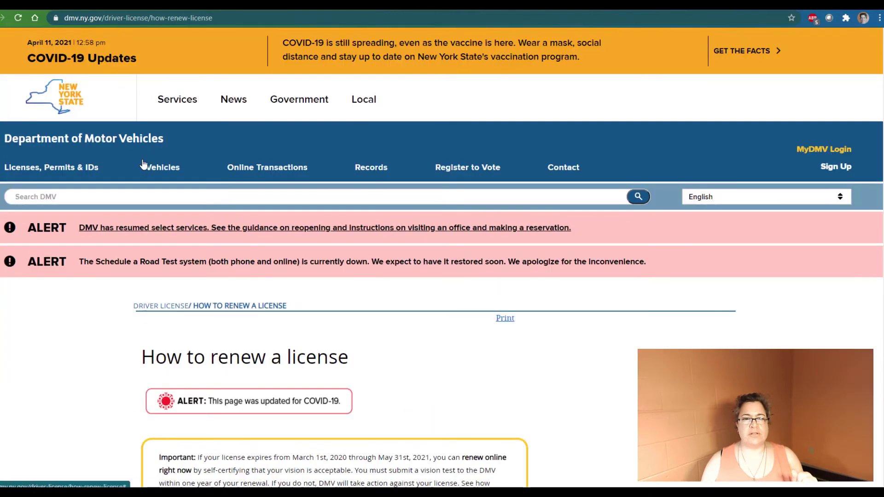
pyautogui.scroll(-5, 594, 354)
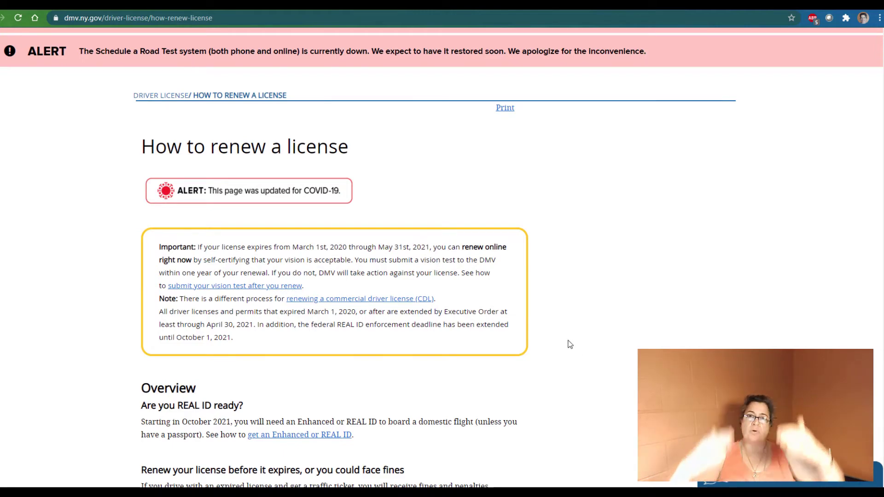
pyautogui.scroll(-5, 478, 319)
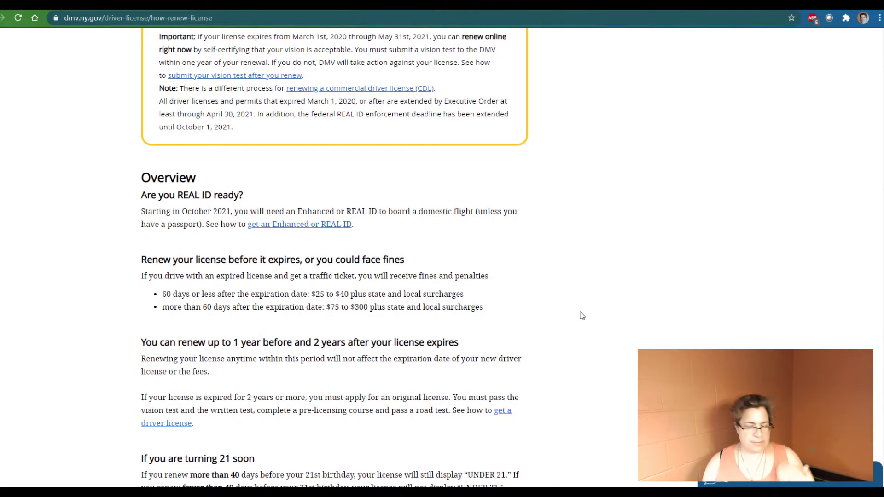
pyautogui.scroll(-9, 594, 311)
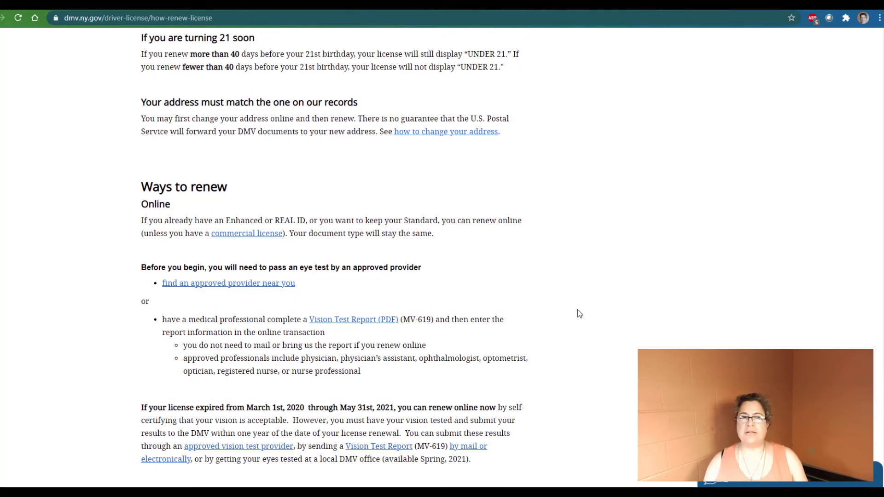
pyautogui.scroll(-2, 566, 304)
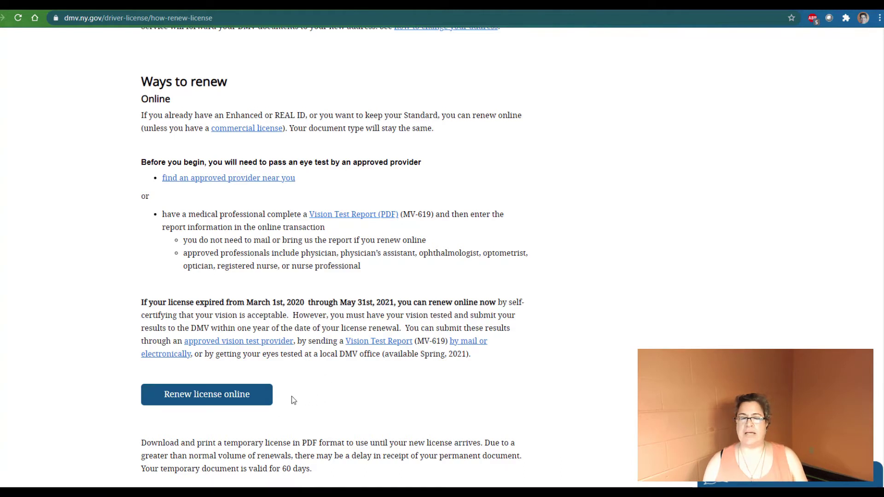
# Start the online license renewal and continue past the Before You Begin page to the voter registration question.
pyautogui.click(239, 397)
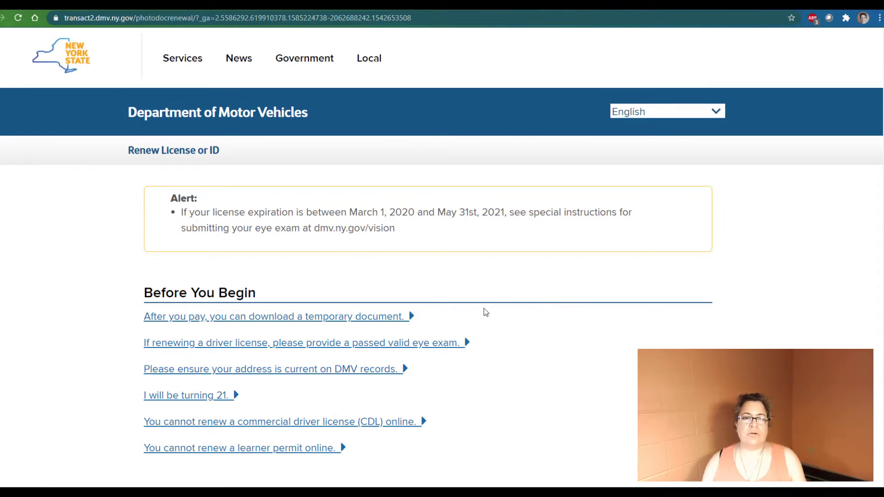
pyautogui.scroll(-5, 510, 339)
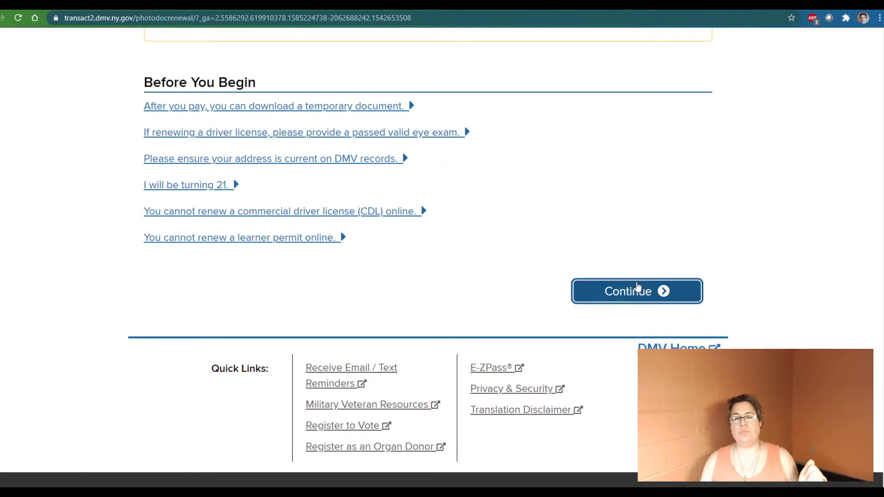
pyautogui.click(632, 288)
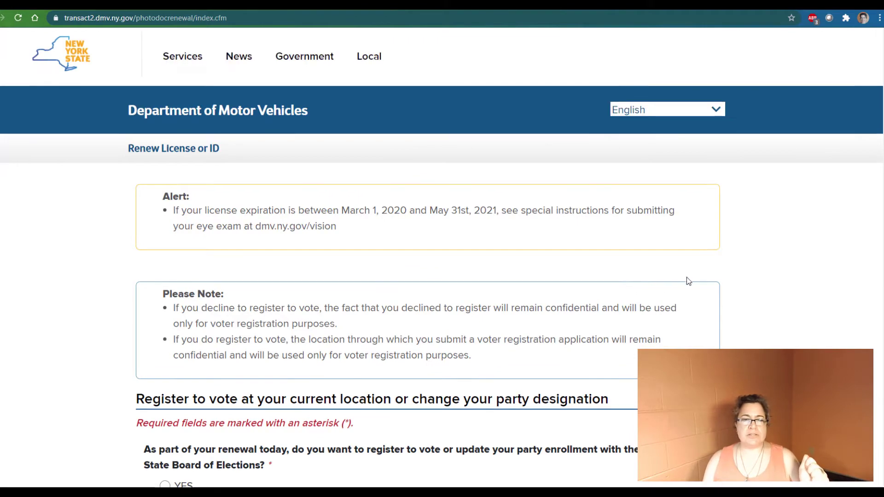
pyautogui.scroll(-5, 686, 281)
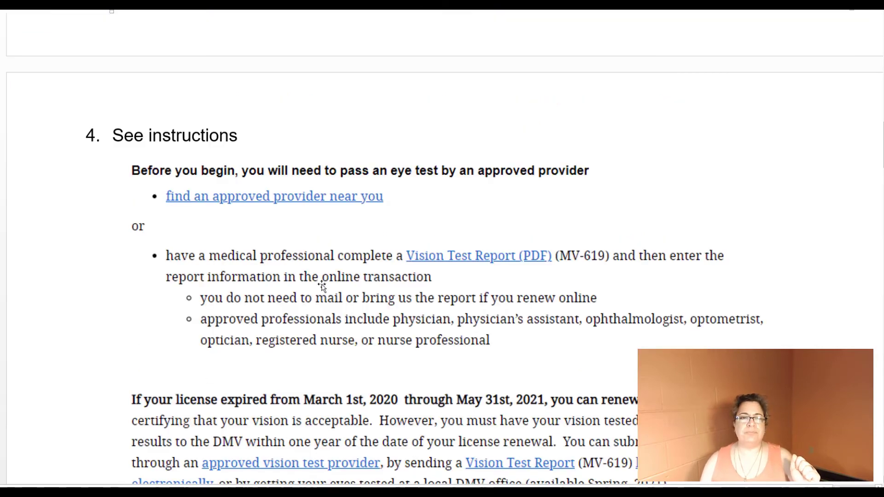
# Return to the handout document and review items 4 to 8, covering eye test instructions, required questions, the information form and site security.
pyautogui.scroll(-5, 305, 278)
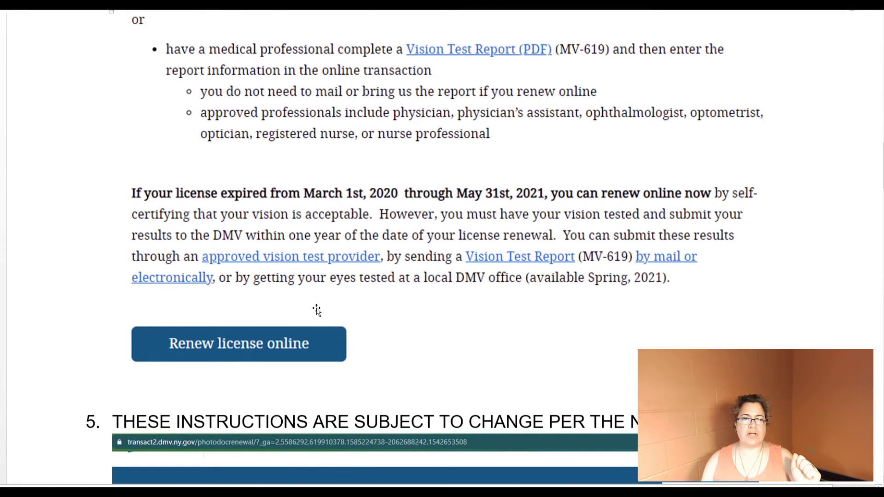
pyautogui.scroll(-7, 317, 311)
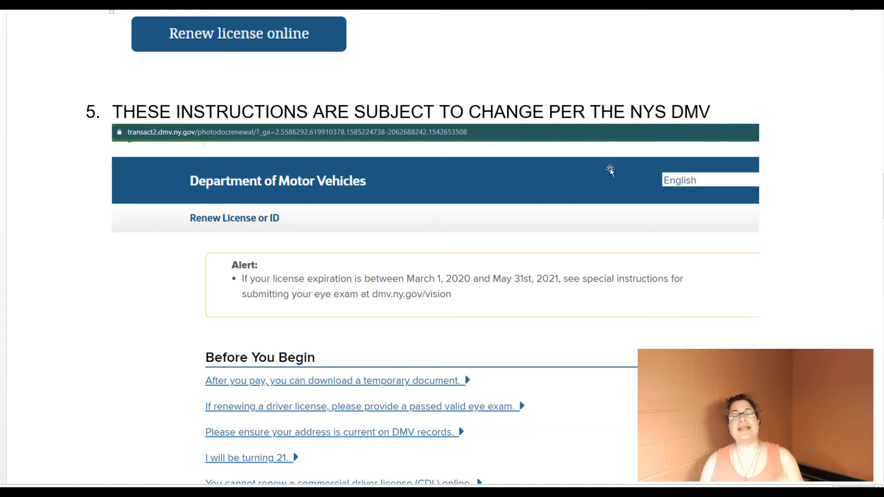
pyautogui.scroll(-8, 571, 280)
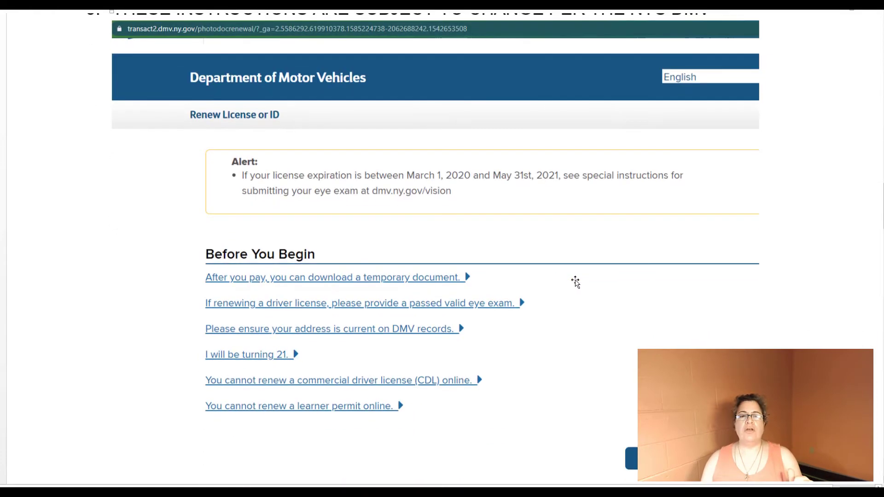
pyautogui.scroll(-7, 569, 298)
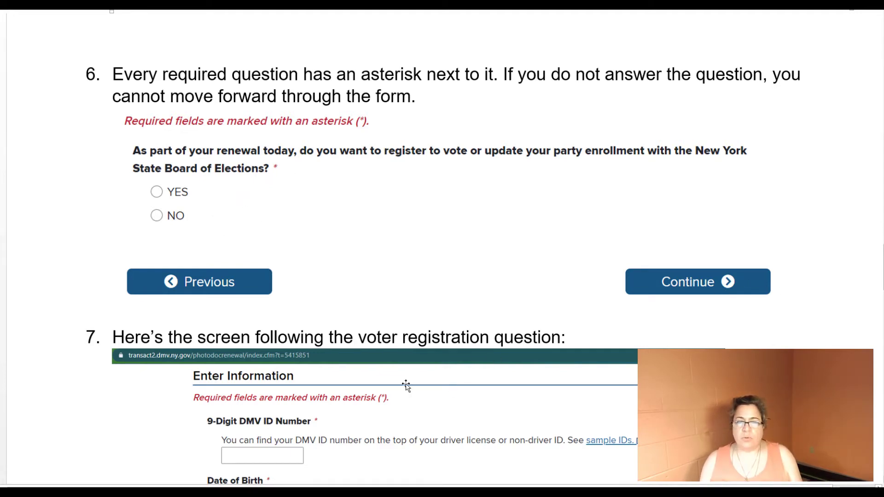
pyautogui.scroll(-2, 407, 393)
pyautogui.scroll(-2, 410, 393)
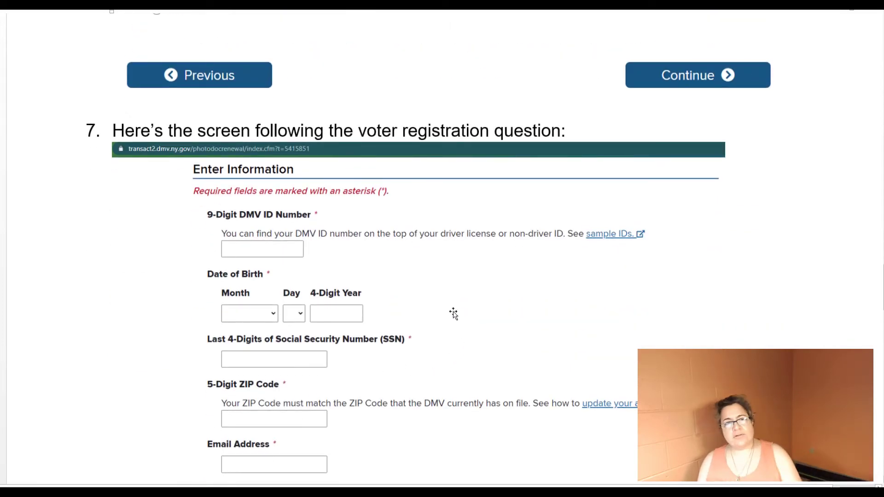
pyautogui.moveTo(882, 277); pyautogui.dragTo(882, 288)
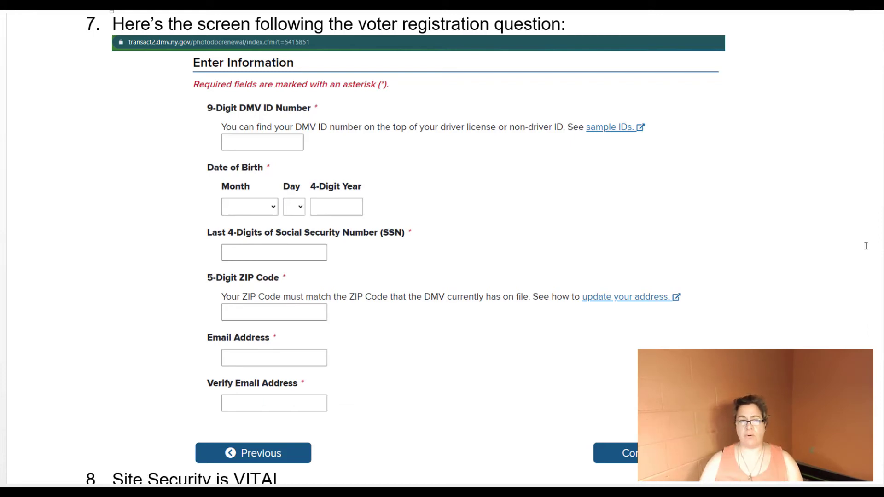
pyautogui.moveTo(883, 291); pyautogui.dragTo(883, 335)
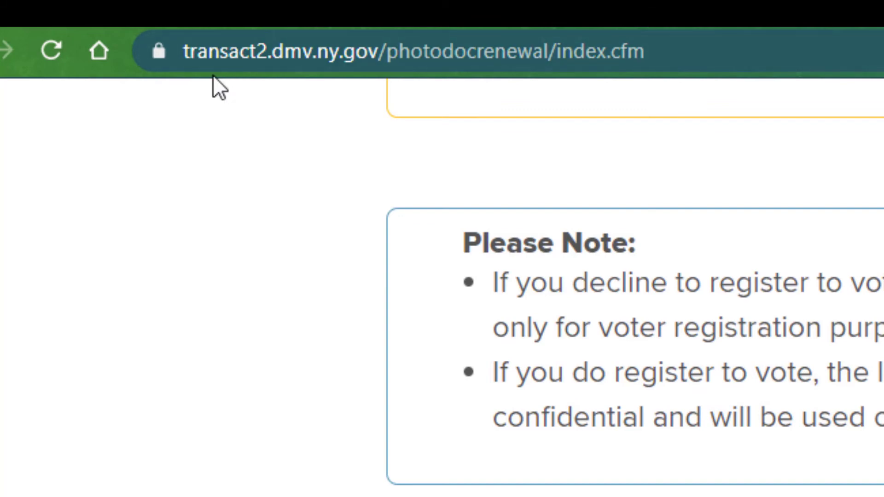
# In the browser, view the connection security details of the transact2.dmv.ny.gov renewal page and open its certificate.
pyautogui.click(157, 54)
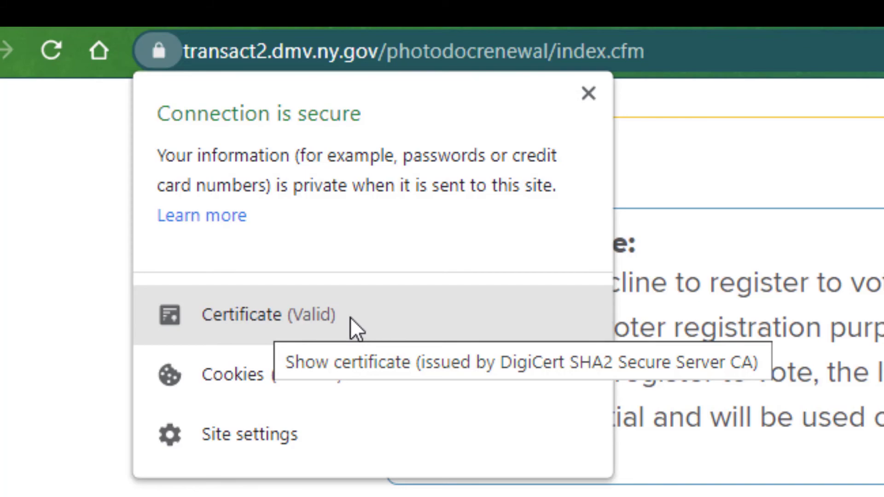
pyautogui.click(338, 314)
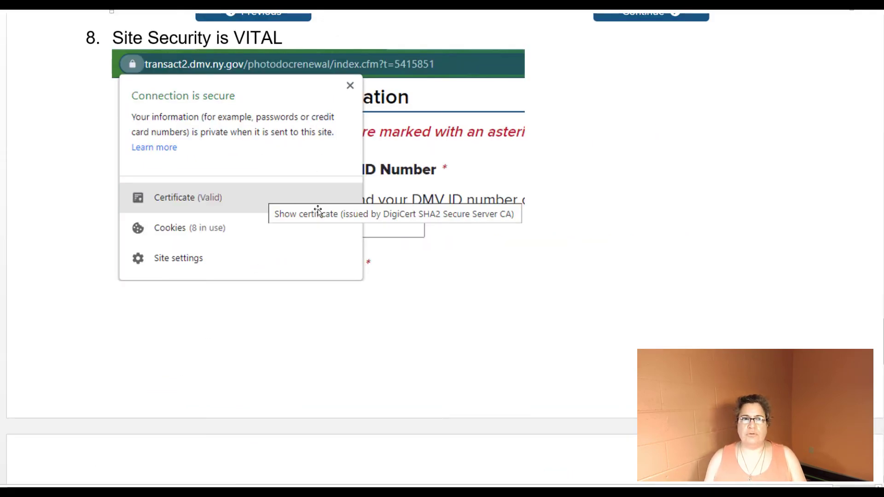
# Back in the handout, examine the certificate illustration in item 9 for its issuer and validity, and read the closing funding note.
pyautogui.scroll(-15, 288, 229)
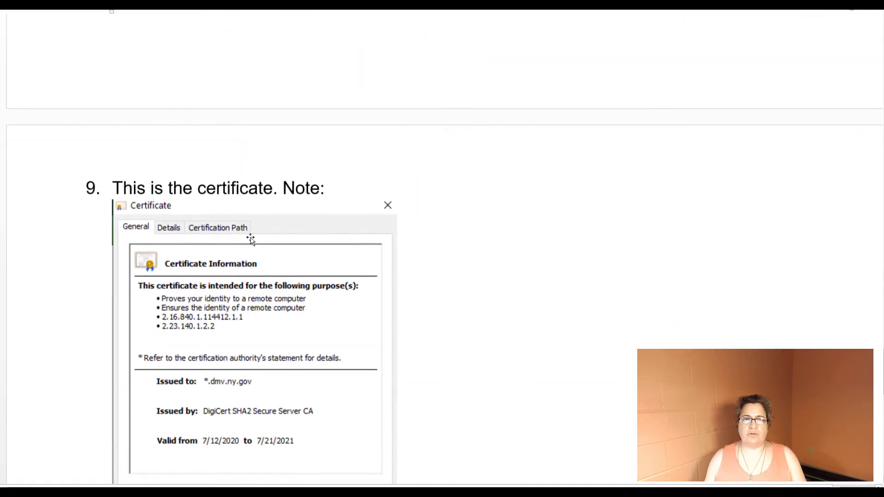
pyautogui.scroll(-2, 288, 229)
pyautogui.scroll(4, 288, 223)
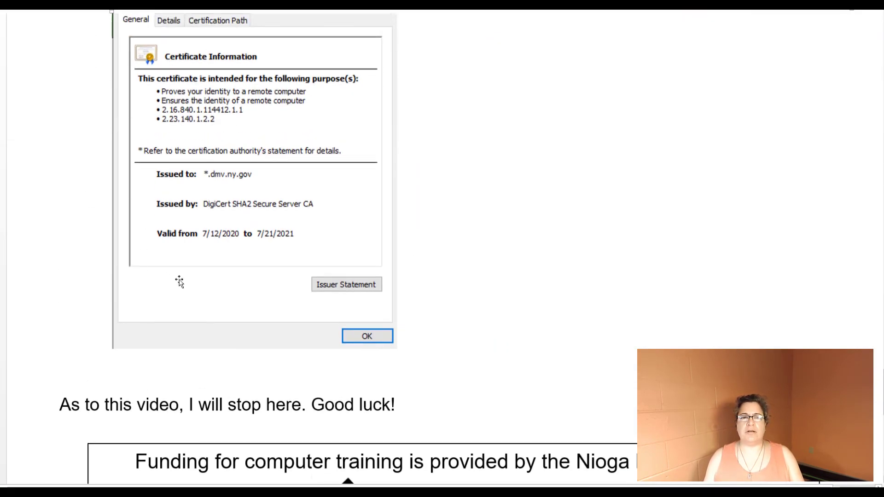
pyautogui.scroll(2, 327, 224)
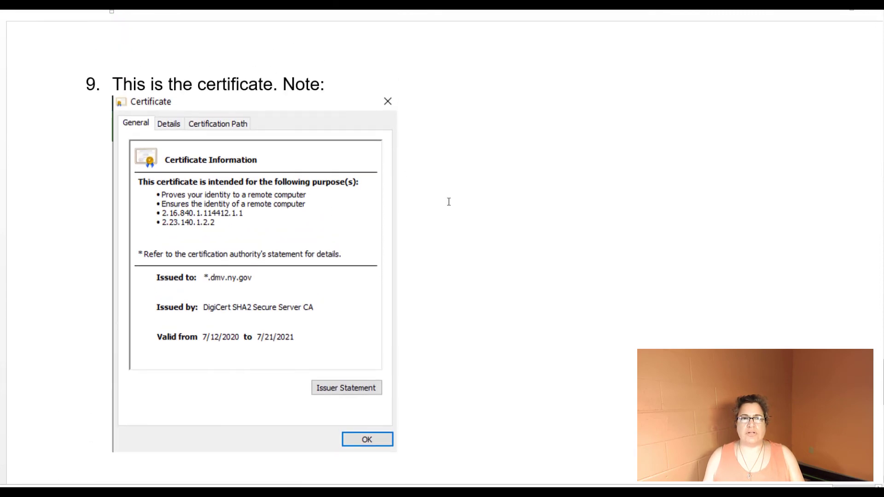
pyautogui.scroll(-8, 497, 432)
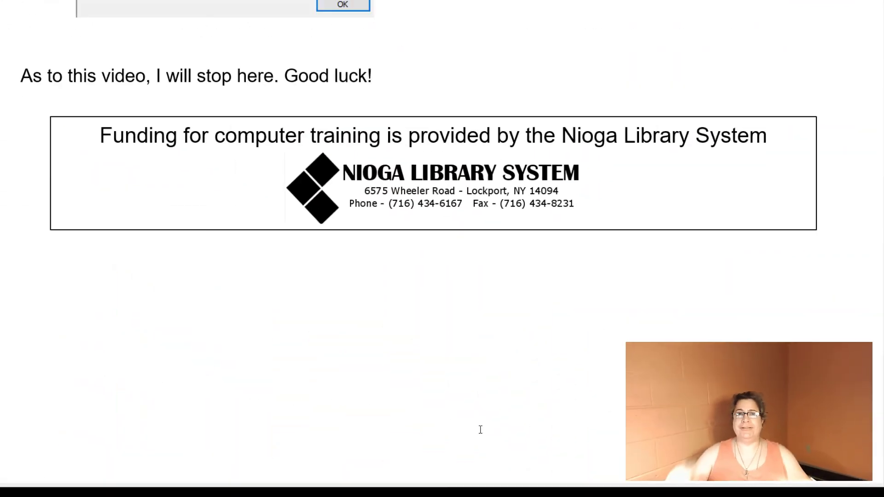
pyautogui.scroll(10, 488, 401)
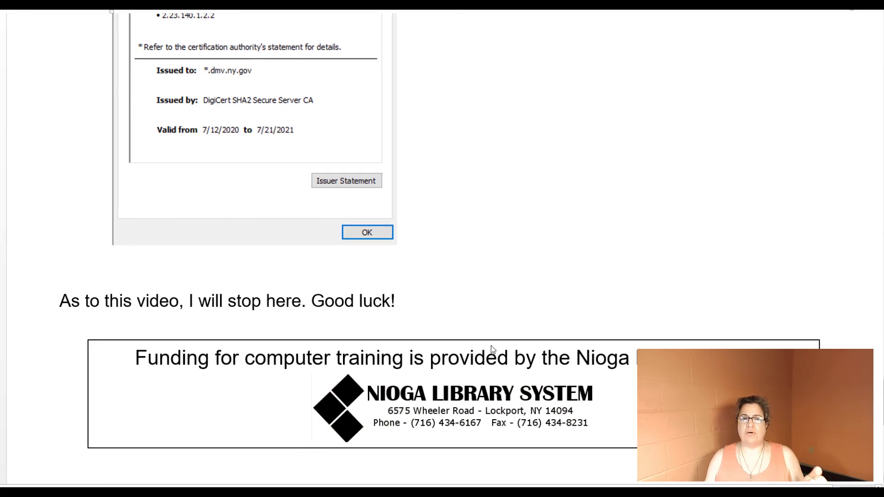
pyautogui.scroll(-4, 491, 345)
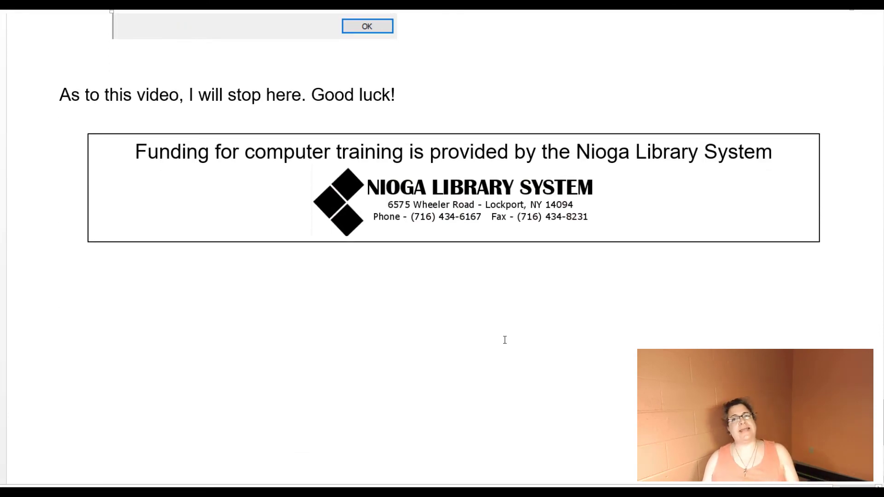